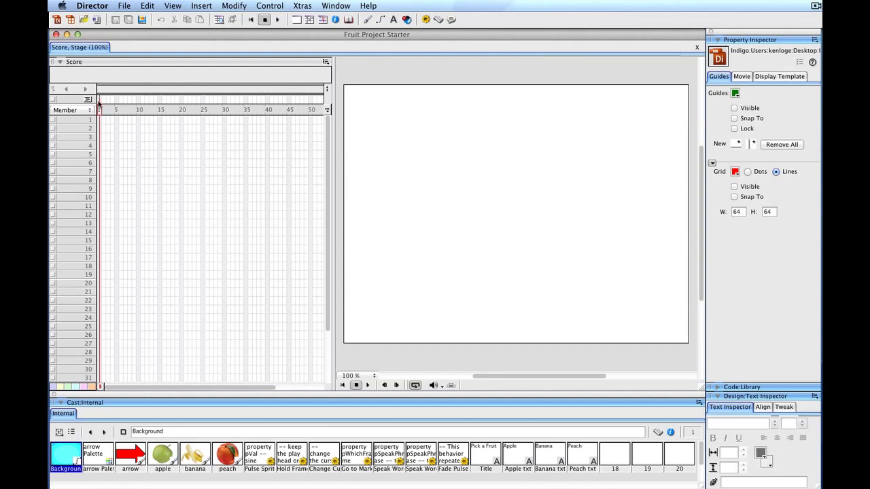
- Add a marker named Main at frame 1 of the score
{"action": "left_click", "coordinate": [100, 90]}
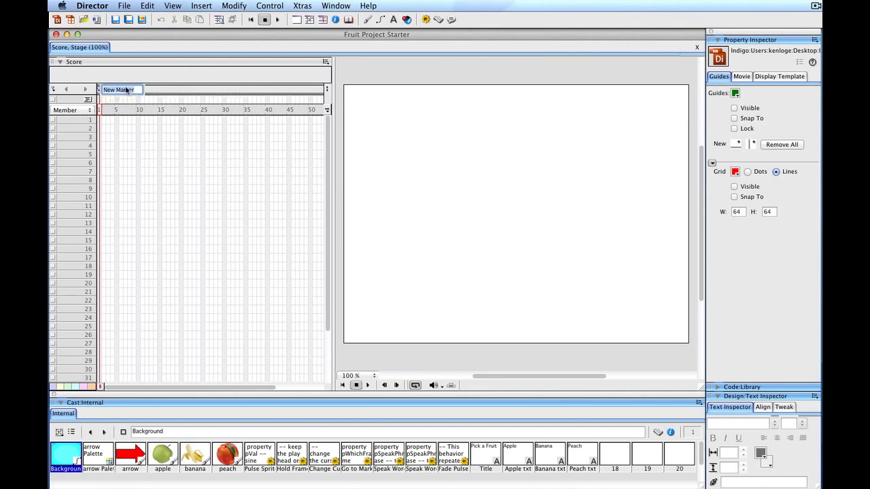
{"action": "type", "text": "Main"}
{"action": "left_click", "coordinate": [190, 90]}
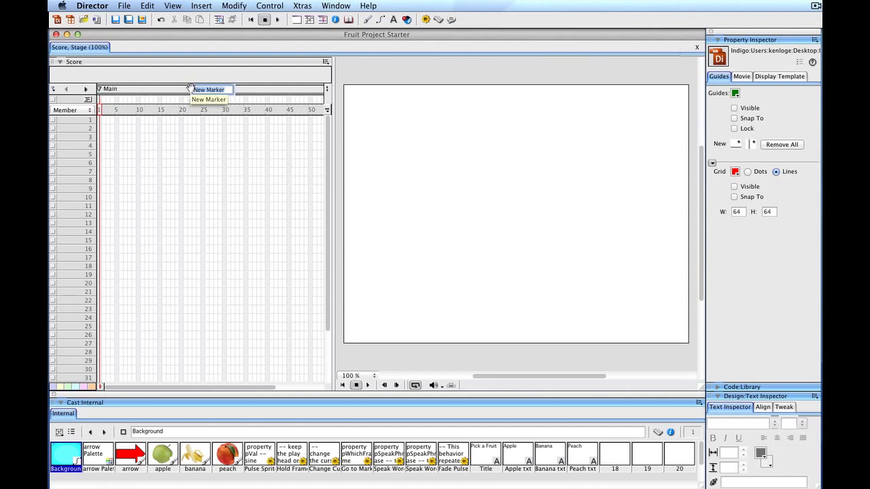
{"action": "mouse_move", "coordinate": [191, 89]}
{"action": "left_mouse_down"}
{"action": "mouse_move", "coordinate": [178, 89]}
{"action": "mouse_move", "coordinate": [186, 89]}
{"action": "left_mouse_up"}
{"action": "left_click", "coordinate": [197, 90]}
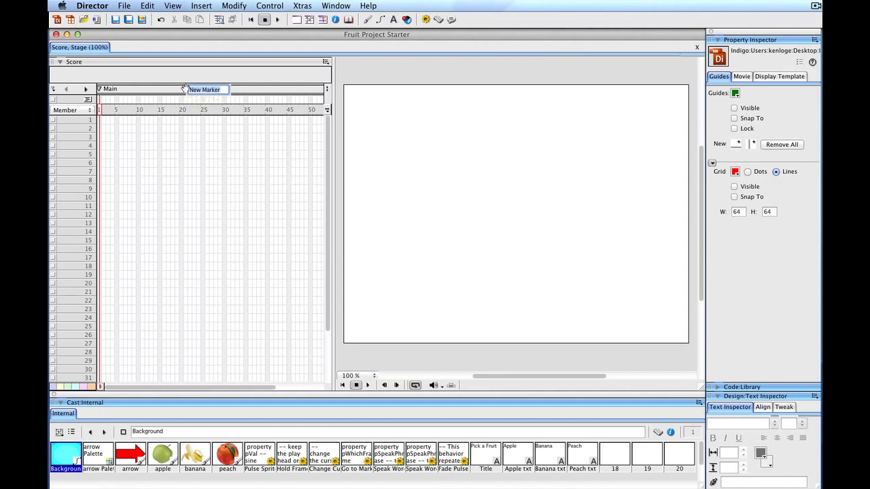
{"action": "mouse_move", "coordinate": [185, 88]}
{"action": "left_mouse_down"}
{"action": "mouse_move", "coordinate": [186, 75]}
{"action": "mouse_move", "coordinate": [183, 101]}
{"action": "left_mouse_up"}
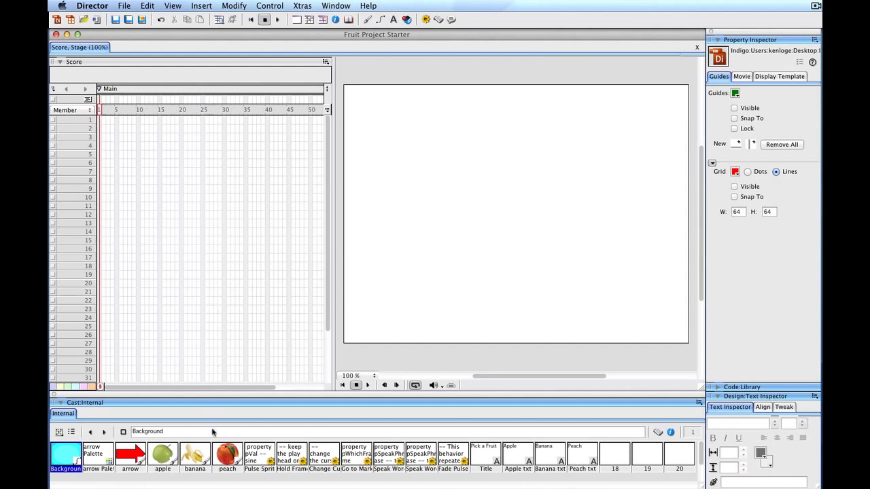
- Place the apple and banana on the stage, scaled to about 230 × 229 and 307 × 203 pixels, with the banana below the apple
{"action": "left_click_drag", "start_coordinate": [164, 456], "coordinate": [468, 201]}
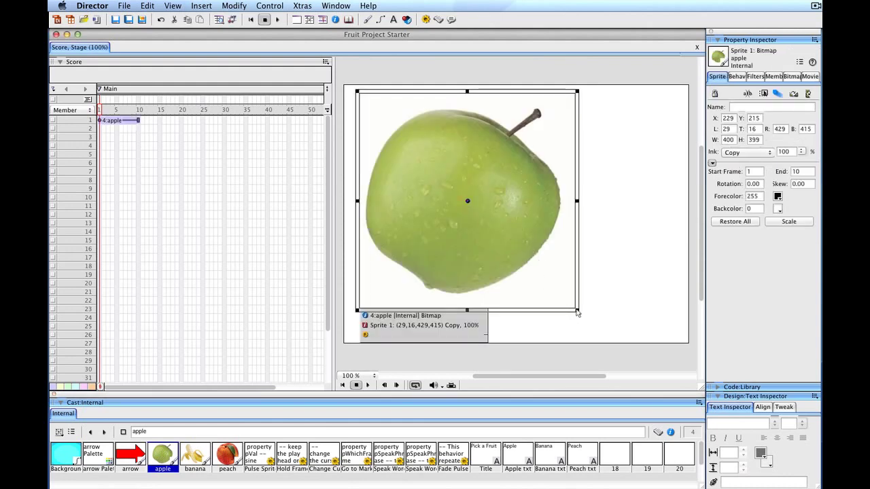
{"action": "left_click_drag", "start_coordinate": [577, 313], "coordinate": [486, 219]}
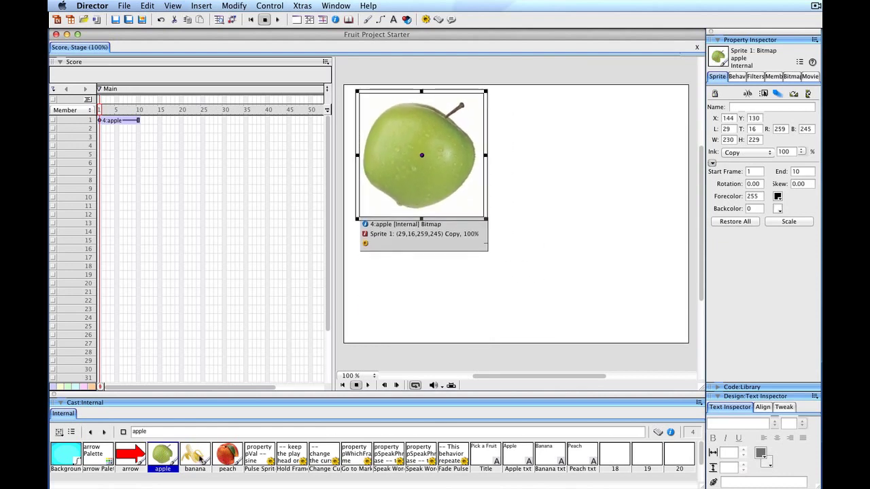
{"action": "left_click_drag", "start_coordinate": [196, 457], "coordinate": [517, 199]}
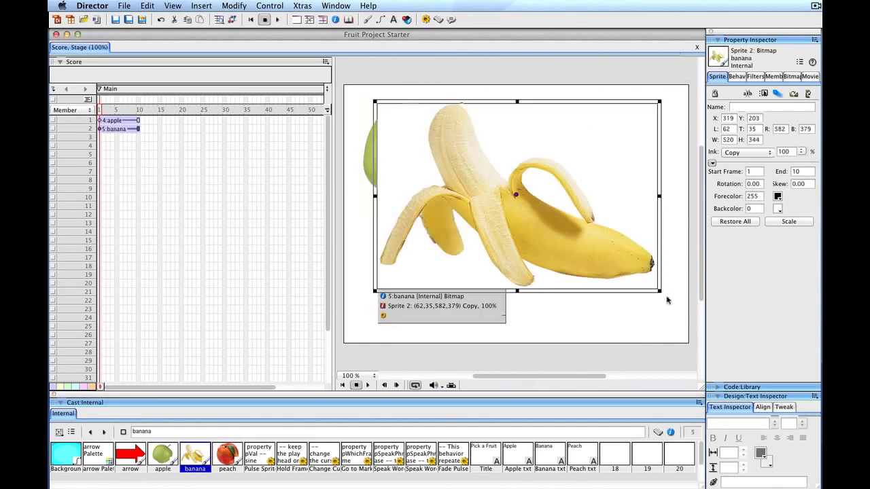
{"action": "left_click_drag", "start_coordinate": [658, 292], "coordinate": [543, 212]}
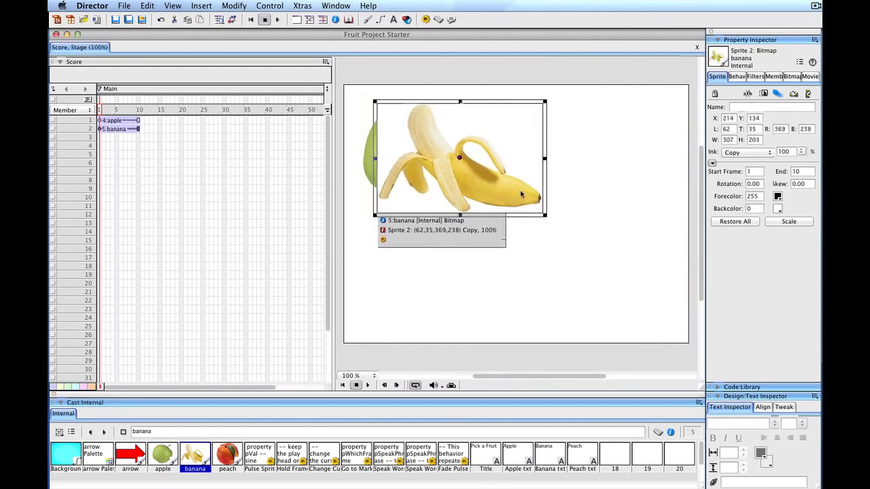
{"action": "left_click_drag", "start_coordinate": [496, 191], "coordinate": [550, 300]}
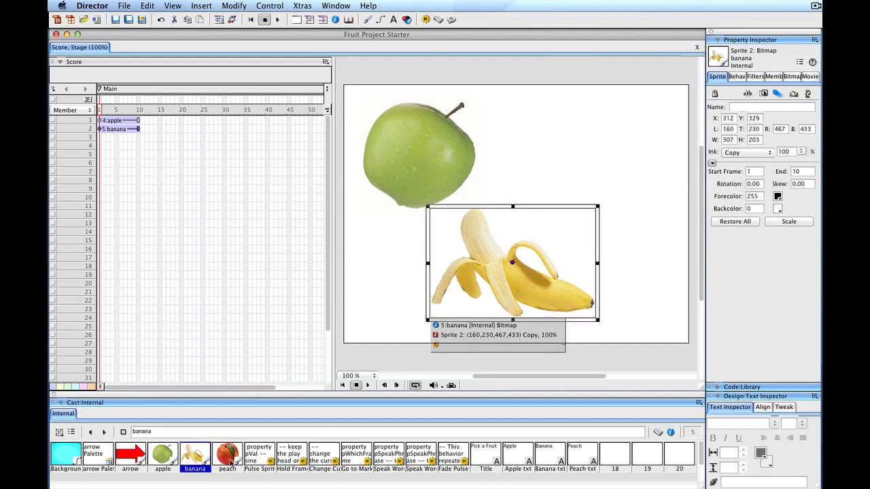
- Place the peach in the stage's upper right, scaled to about 213 × 211 pixels, and nudge the banana slightly
{"action": "left_click_drag", "start_coordinate": [229, 460], "coordinate": [549, 207]}
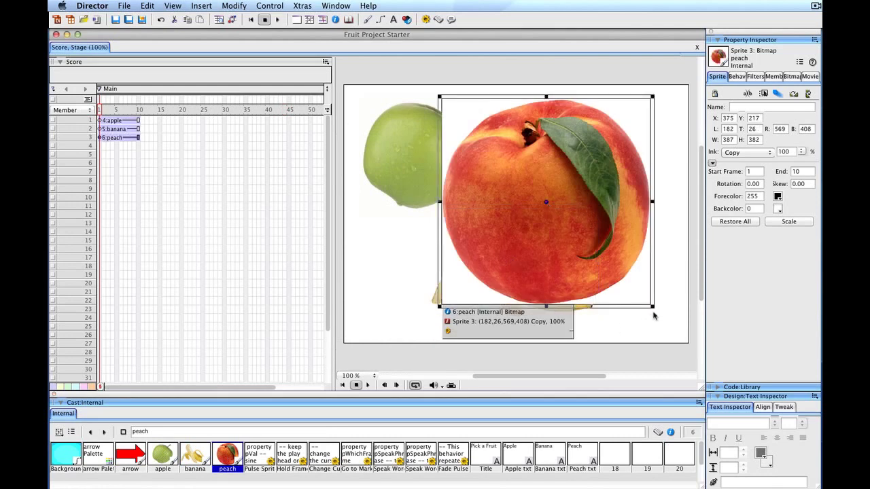
{"action": "left_click_drag", "start_coordinate": [654, 308], "coordinate": [558, 215]}
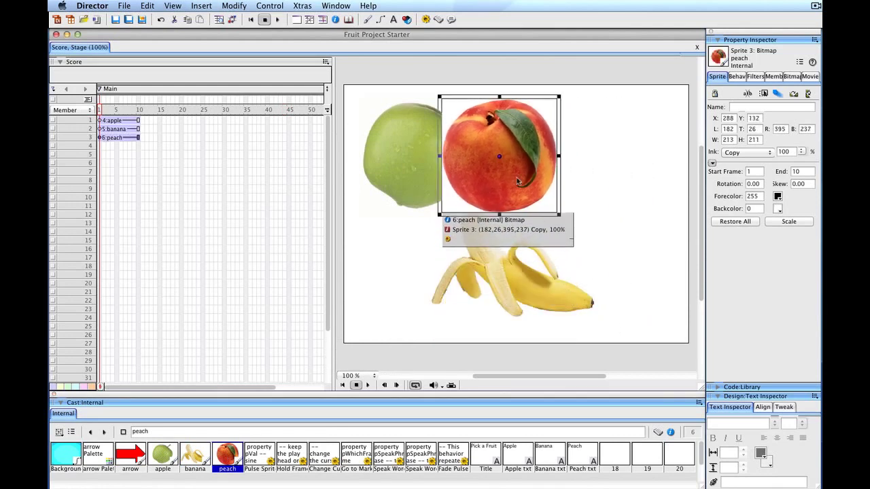
{"action": "left_click_drag", "start_coordinate": [489, 171], "coordinate": [584, 165]}
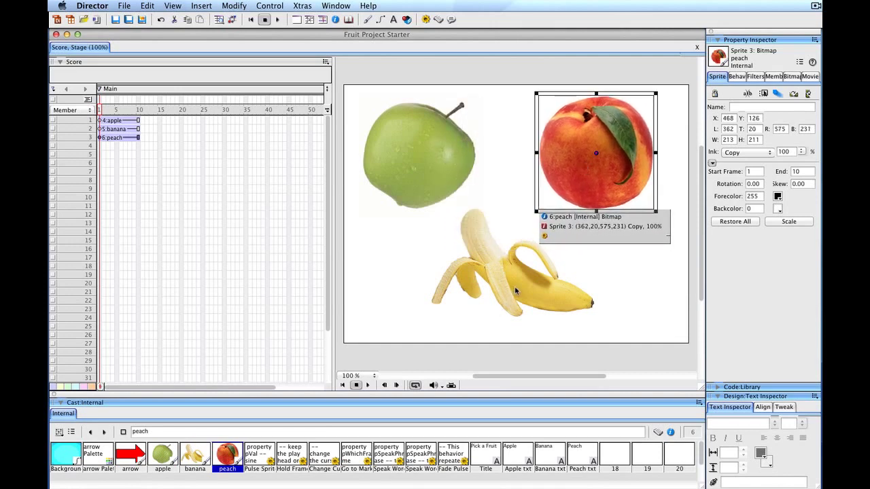
{"action": "left_click_drag", "start_coordinate": [514, 286], "coordinate": [513, 290]}
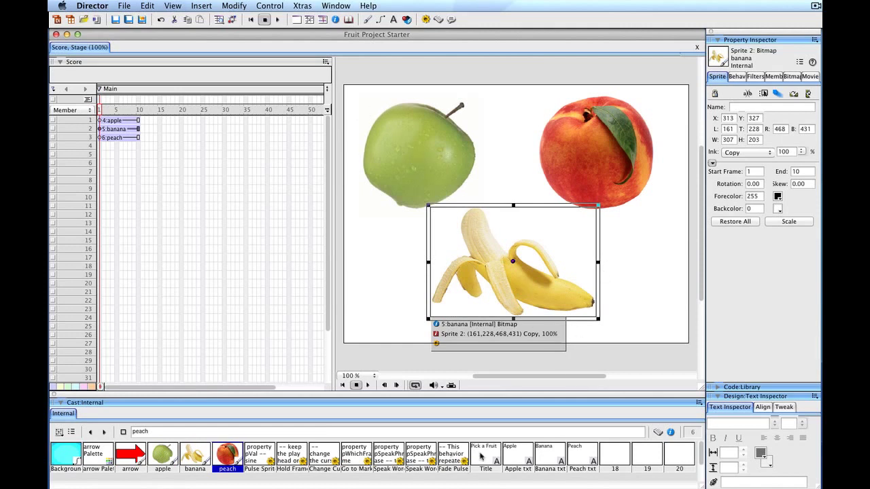
- Place the Title text at the top of the stage between the apple and peach, and set its ink to Matte
{"action": "left_click_drag", "start_coordinate": [484, 455], "coordinate": [437, 98]}
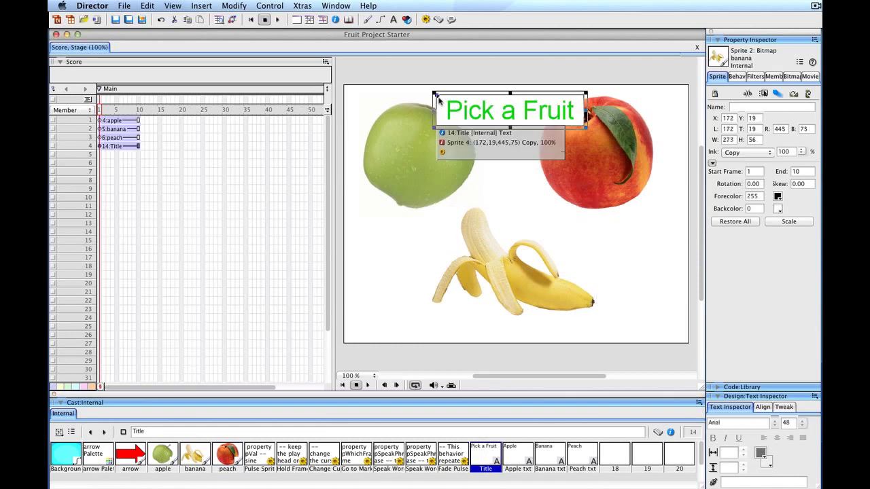
{"action": "left_click", "coordinate": [401, 279]}
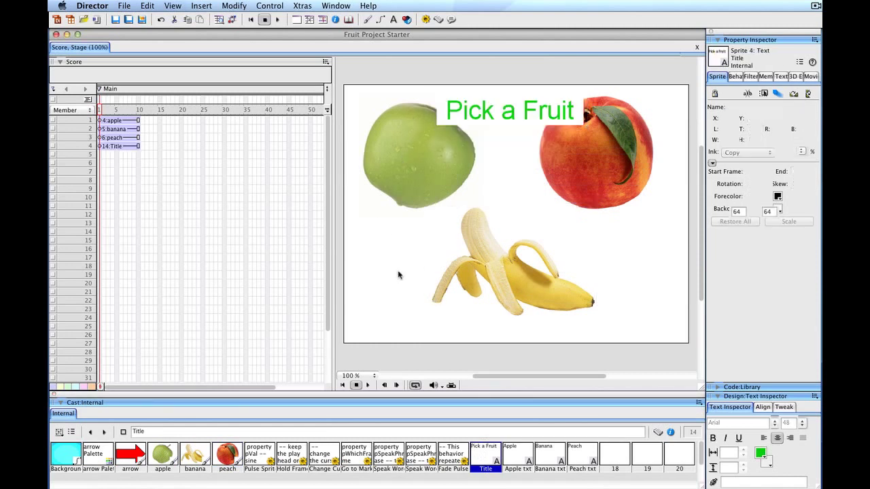
{"action": "left_click", "coordinate": [453, 119]}
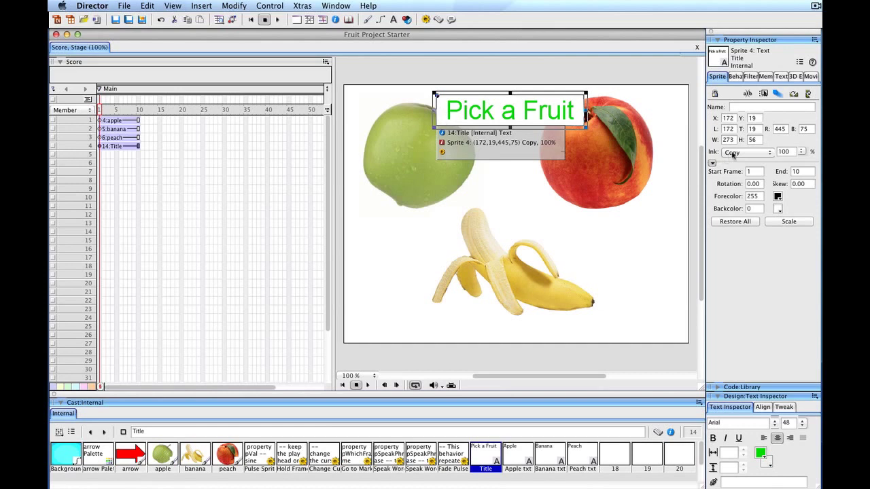
{"action": "left_click", "coordinate": [760, 155]}
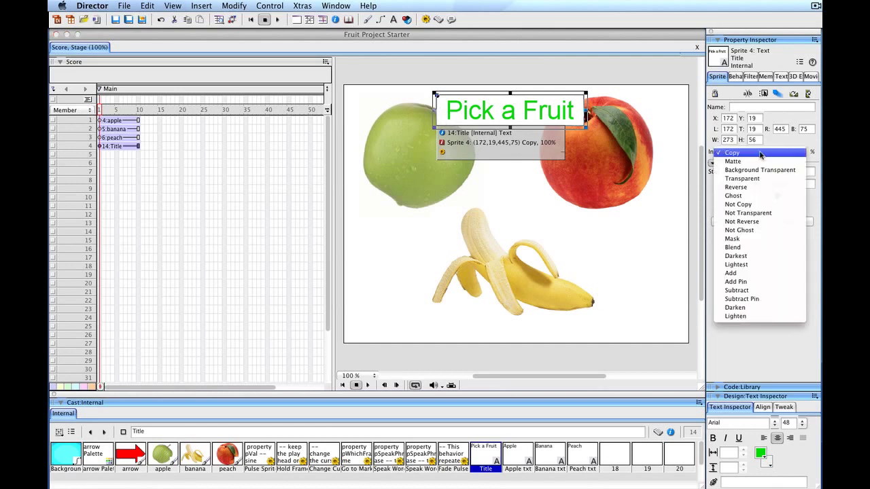
{"action": "left_click", "coordinate": [761, 162]}
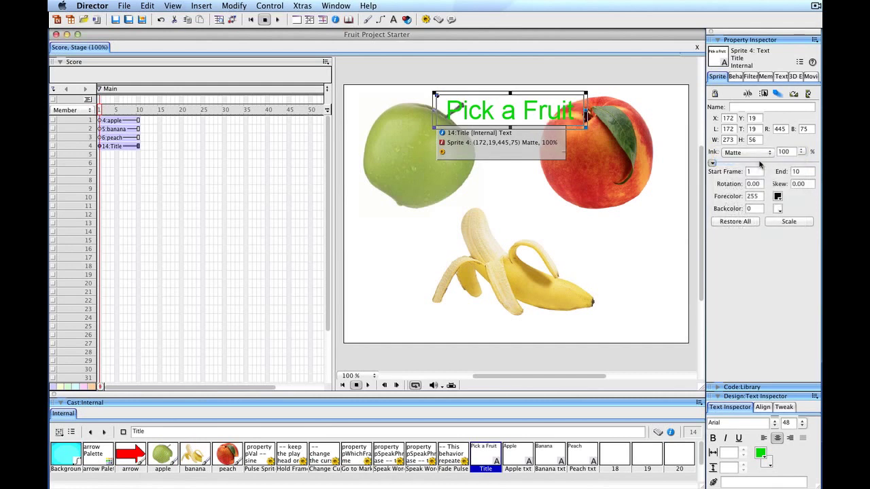
- Shift the title slightly left and the apple down clear of it, and set the banana's ink to Matte
{"action": "left_click_drag", "start_coordinate": [485, 119], "coordinate": [483, 116]}
{"action": "left_click_drag", "start_coordinate": [417, 172], "coordinate": [414, 199]}
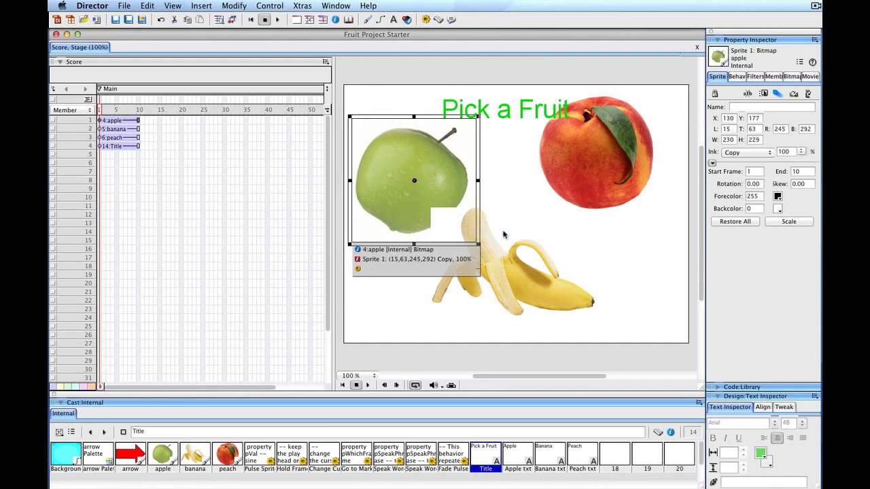
{"action": "left_click", "coordinate": [498, 255]}
{"action": "left_click", "coordinate": [747, 152]}
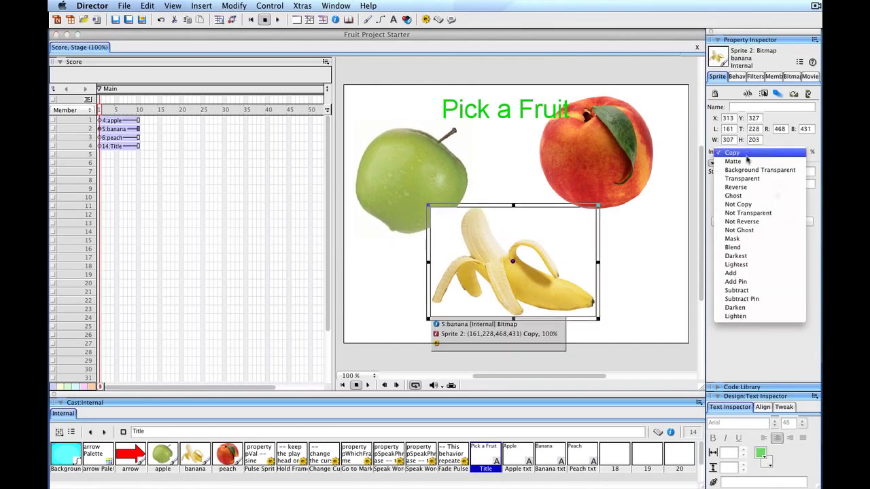
{"action": "left_click", "coordinate": [740, 236]}
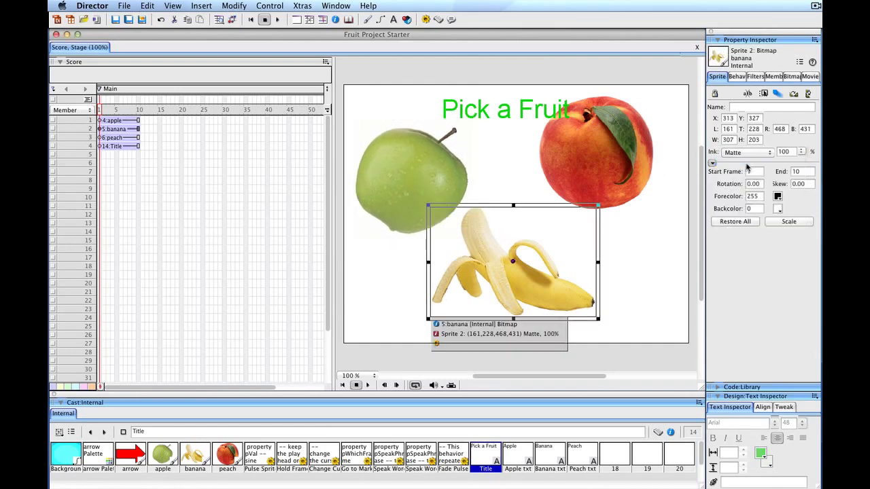
- Move the peach down and right clear of the title, and adjust the apple and banana positions slightly
{"action": "left_click", "coordinate": [592, 165]}
{"action": "left_click_drag", "start_coordinate": [592, 166], "coordinate": [617, 191]}
{"action": "left_click_drag", "start_coordinate": [390, 175], "coordinate": [392, 174]}
{"action": "left_click_drag", "start_coordinate": [523, 260], "coordinate": [511, 264]}
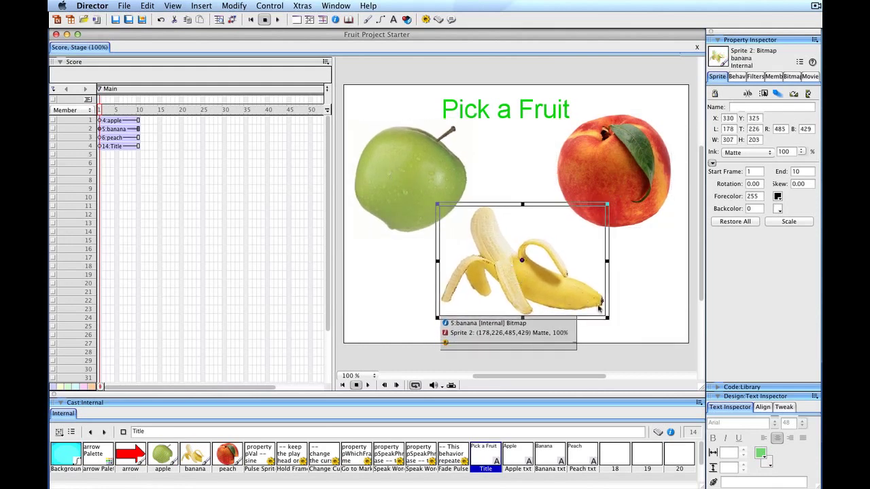
- Scale the banana to about 256 × 169 pixels, and shrink the apple and peach together to about 204 × 204 and 189 × 188 pixels
{"action": "left_click_drag", "start_coordinate": [604, 317], "coordinate": [536, 287]}
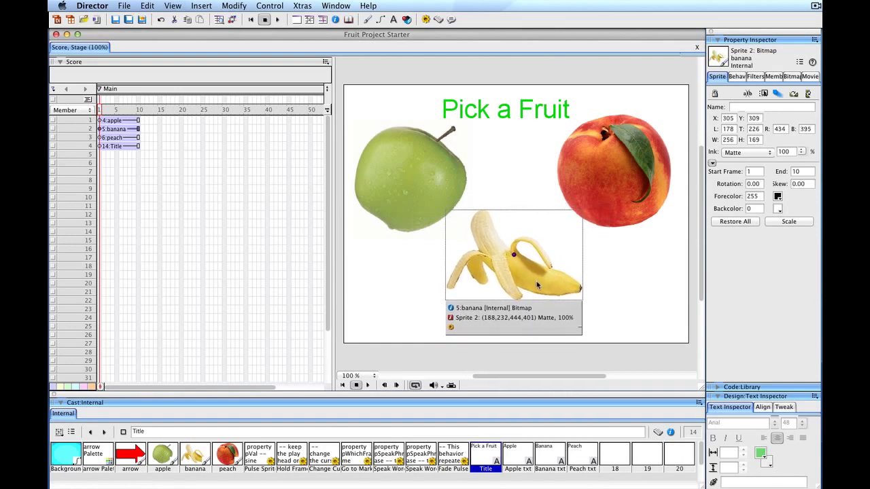
{"action": "left_click", "coordinate": [615, 198]}
{"action": "left_click", "coordinate": [408, 177], "text": "shift"}
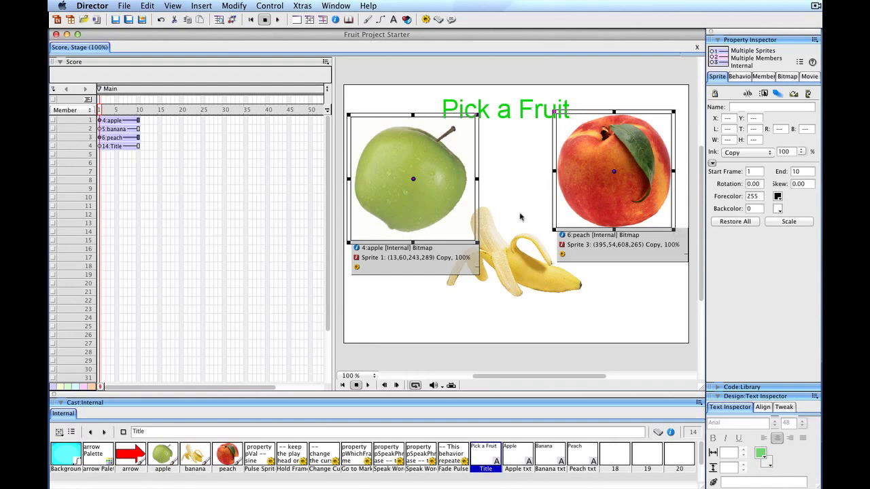
{"action": "left_click_drag", "start_coordinate": [674, 233], "coordinate": [660, 217]}
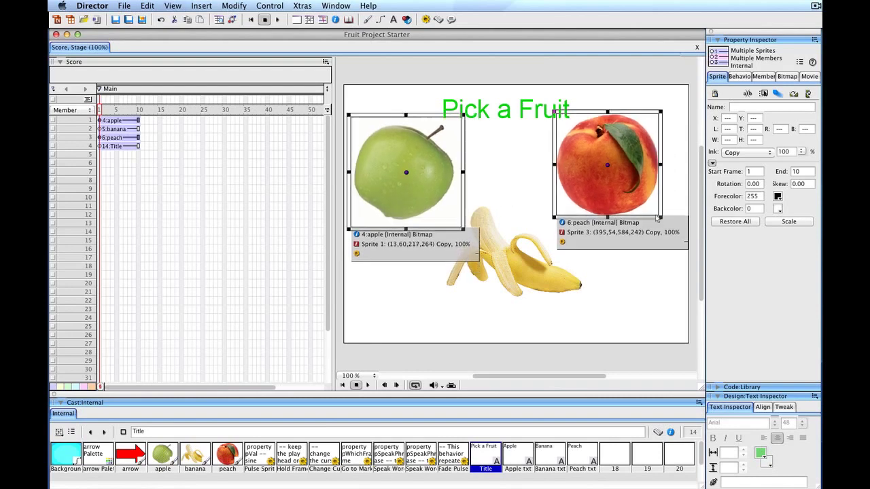
- Reposition the banana up and right between the other fruits, and shift the peach slightly right
{"action": "left_click", "coordinate": [532, 170]}
{"action": "left_click", "coordinate": [512, 252]}
{"action": "left_click_drag", "start_coordinate": [511, 244], "coordinate": [514, 239]}
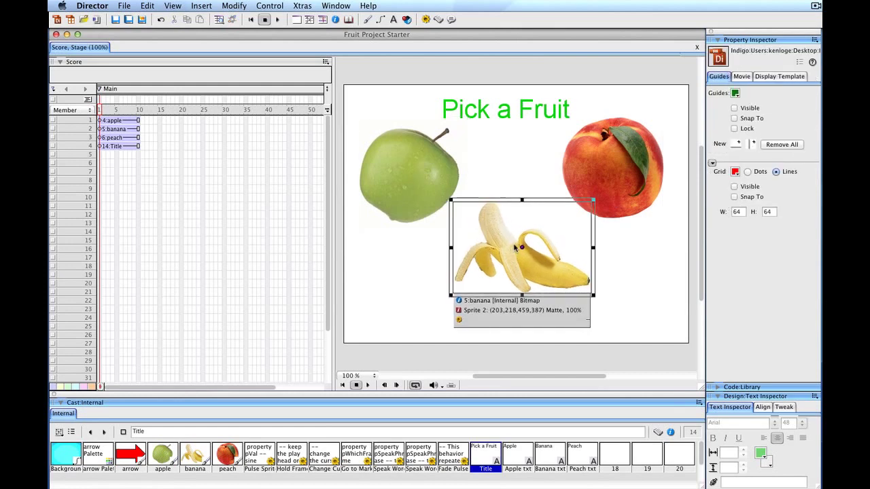
{"action": "left_click_drag", "start_coordinate": [649, 141], "coordinate": [654, 142]}
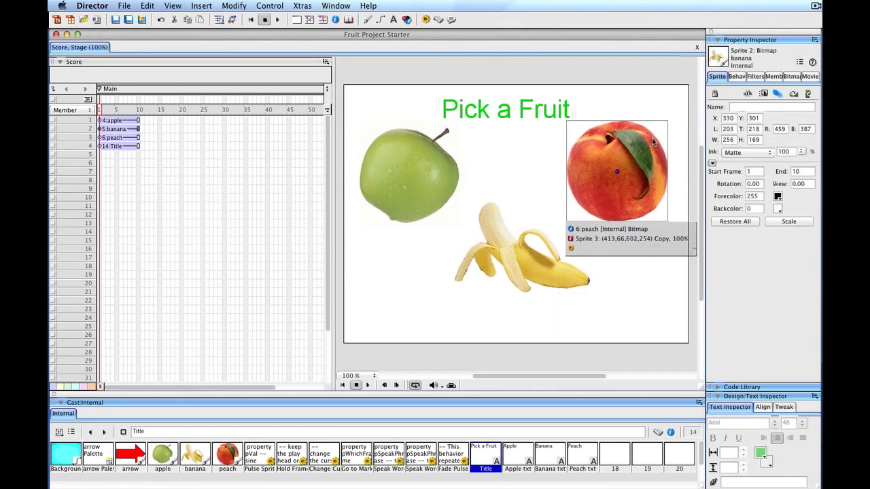
- Place the arrow on the stage below the banana and duplicate its sprite into channel 6
{"action": "left_click", "coordinate": [133, 460]}
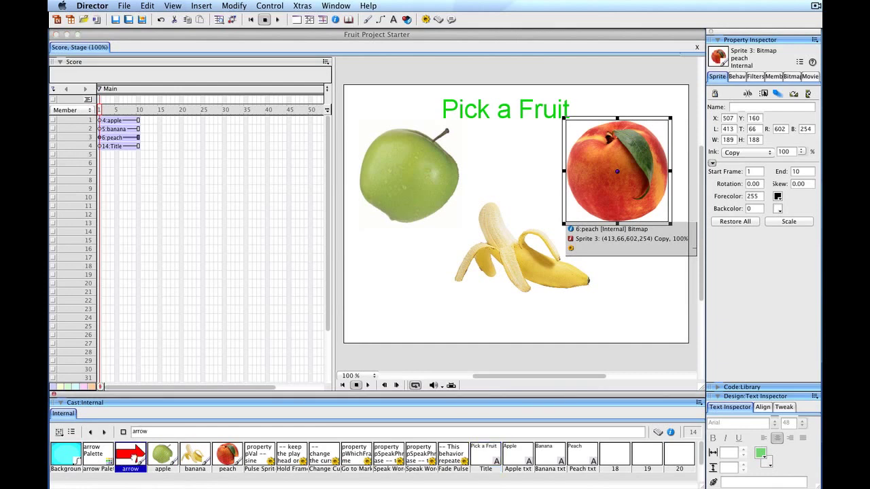
{"action": "left_click_drag", "start_coordinate": [134, 460], "coordinate": [543, 319]}
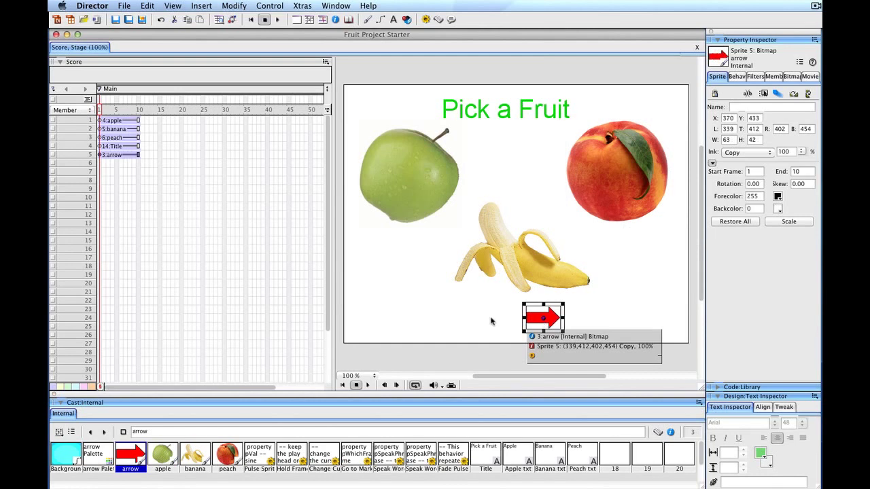
{"action": "left_click", "coordinate": [120, 158]}
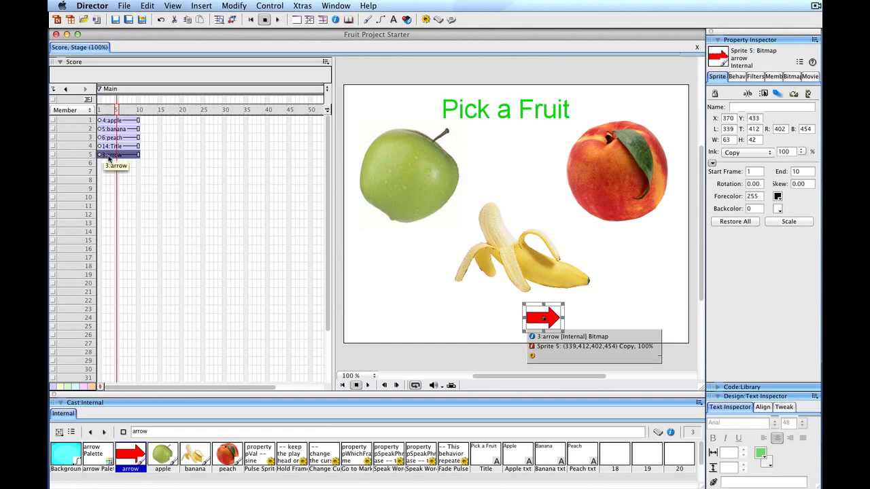
{"action": "left_click_drag", "start_coordinate": [109, 157], "coordinate": [108, 167]}
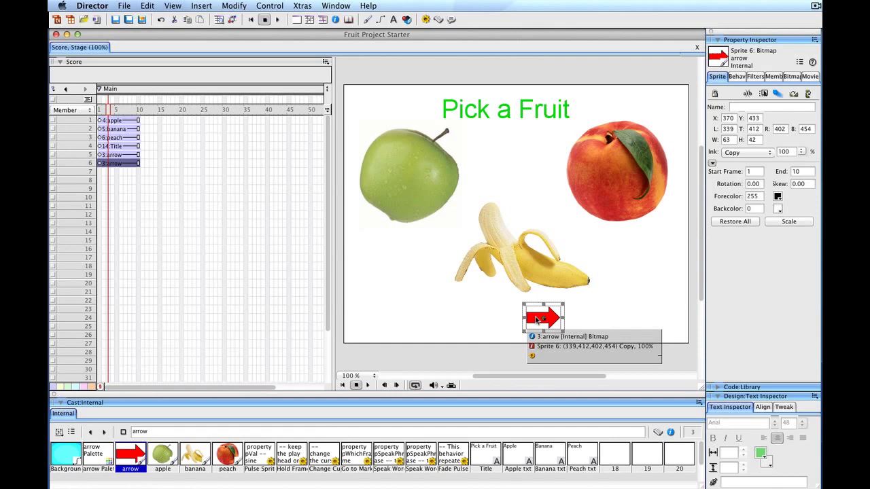
- Move the duplicate arrow about 80 pixels left of the original and flip it horizontally so it points left
{"action": "key", "text": "shift+Left"}
{"action": "key", "text": "shift+Left"}
{"action": "key", "text": "shift+Left"}
{"action": "key", "text": "shift+Left"}
{"action": "key", "text": "shift+Left"}
{"action": "key", "text": "shift+Left"}
{"action": "key", "text": "shift+Left"}
{"action": "key", "text": "shift+Left"}
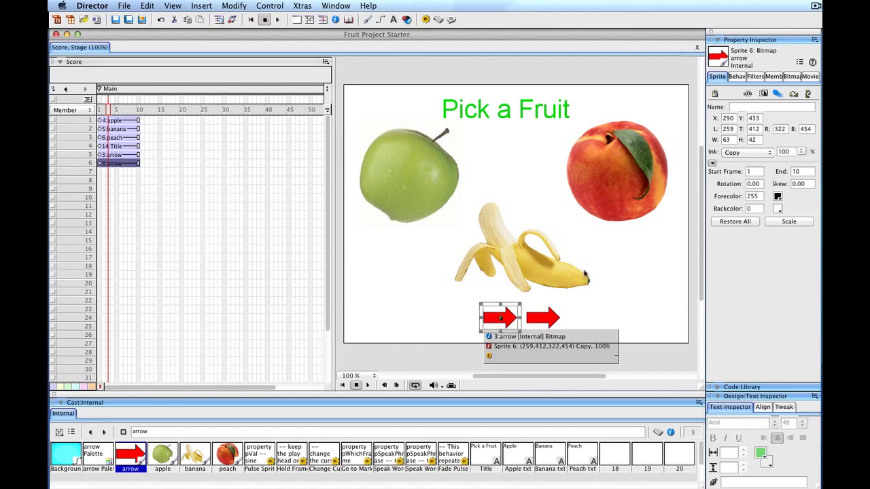
{"action": "left_click", "coordinate": [799, 96]}
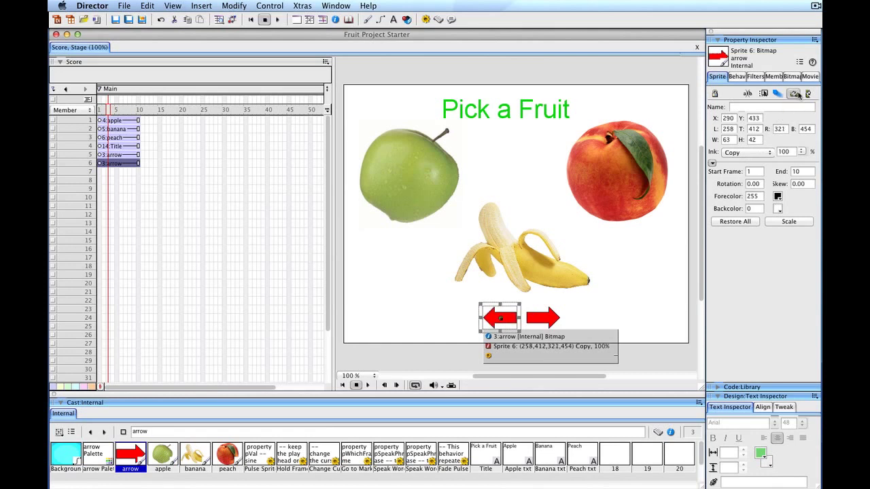
{"action": "left_click", "coordinate": [430, 307]}
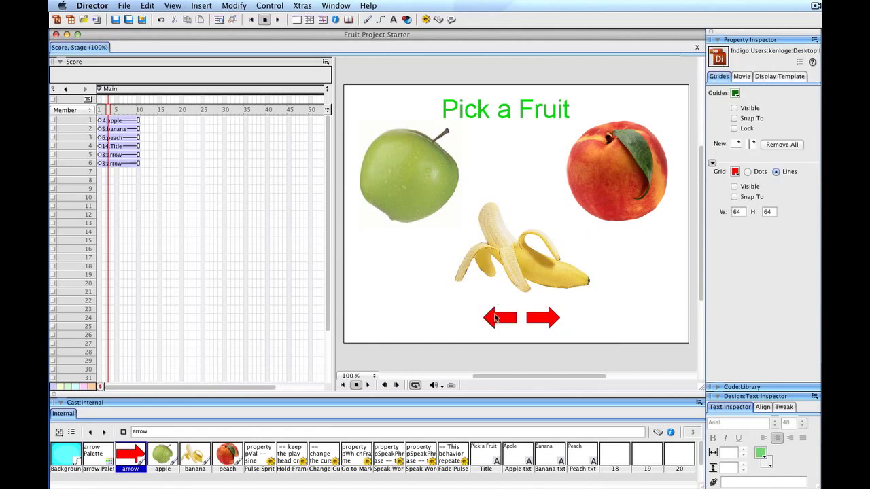
{"action": "left_click", "coordinate": [497, 317]}
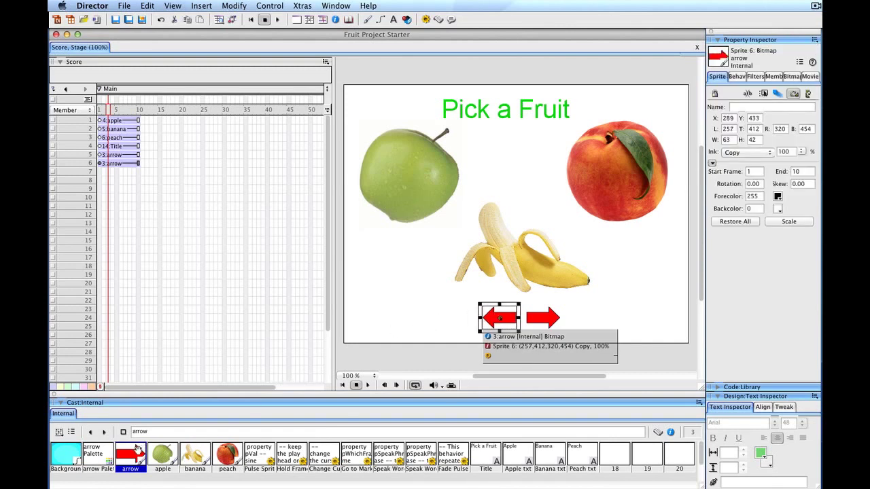
- Select both arrows on the stage and nudge them together 25 pixels left and 10 pixels down
{"action": "left_click", "coordinate": [449, 310]}
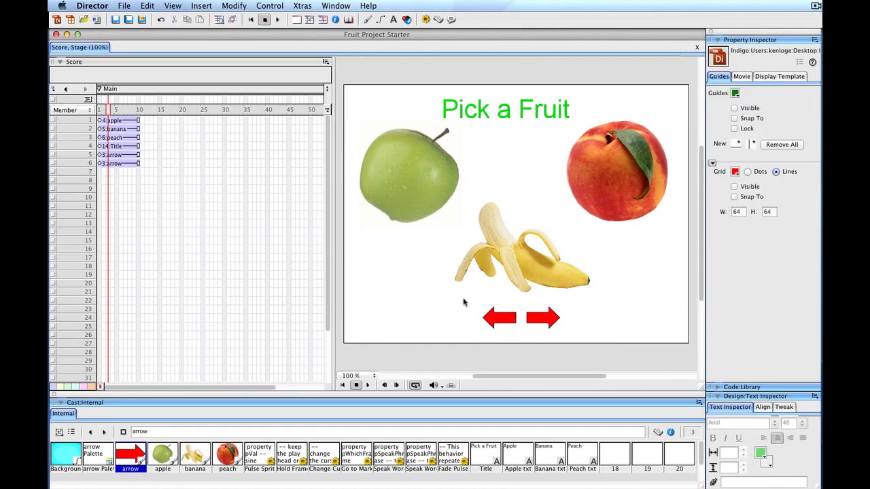
{"action": "left_click_drag", "start_coordinate": [464, 299], "coordinate": [575, 333]}
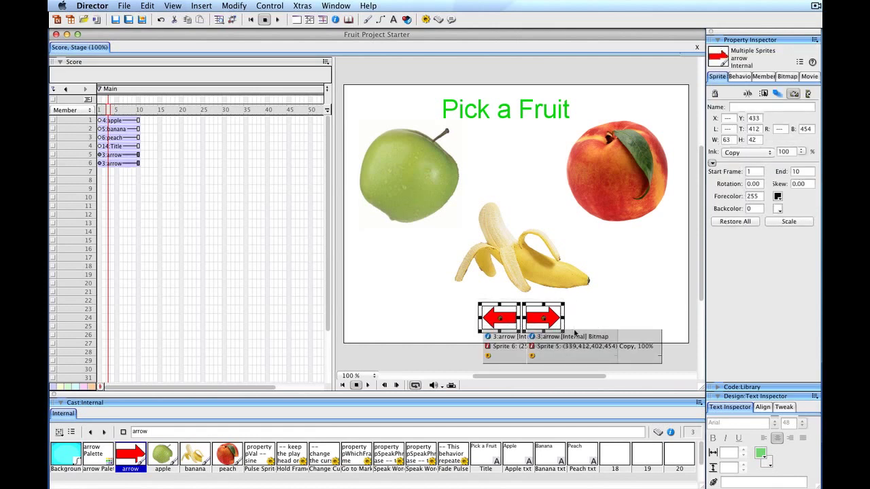
{"action": "key", "text": "Left"}
{"action": "key", "text": "Left"}
{"action": "key", "text": "Left"}
{"action": "key", "text": "Left"}
{"action": "key", "text": "Left"}
{"action": "key", "text": "Left"}
{"action": "key", "text": "Left"}
{"action": "key", "text": "Left"}
{"action": "key", "text": "Left"}
{"action": "key", "text": "Left"}
{"action": "key", "text": "Left"}
{"action": "key", "text": "Left"}
{"action": "key", "text": "Left"}
{"action": "key", "text": "Left"}
{"action": "key", "text": "Left"}
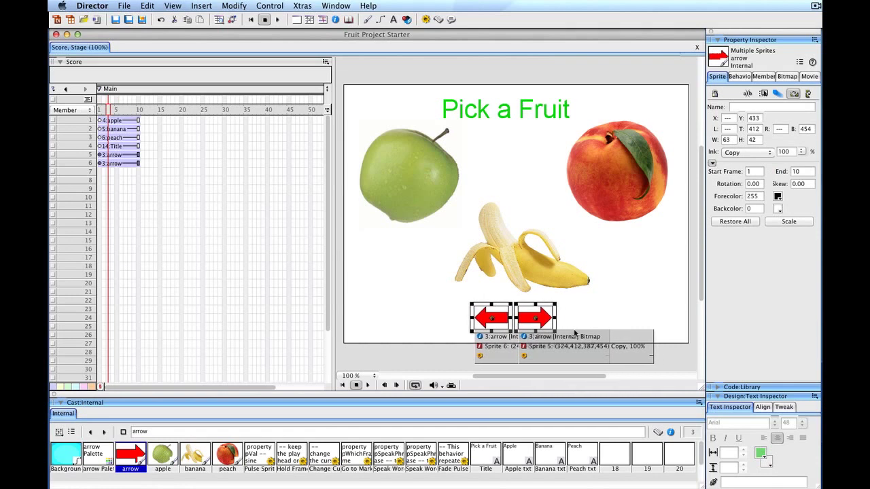
{"action": "key", "text": "Left"}
{"action": "key", "text": "Left"}
{"action": "key", "text": "Left"}
{"action": "key", "text": "Left"}
{"action": "key", "text": "Left"}
{"action": "key", "text": "Left"}
{"action": "key", "text": "Left"}
{"action": "key", "text": "Left"}
{"action": "key", "text": "Left"}
{"action": "key", "text": "Left"}
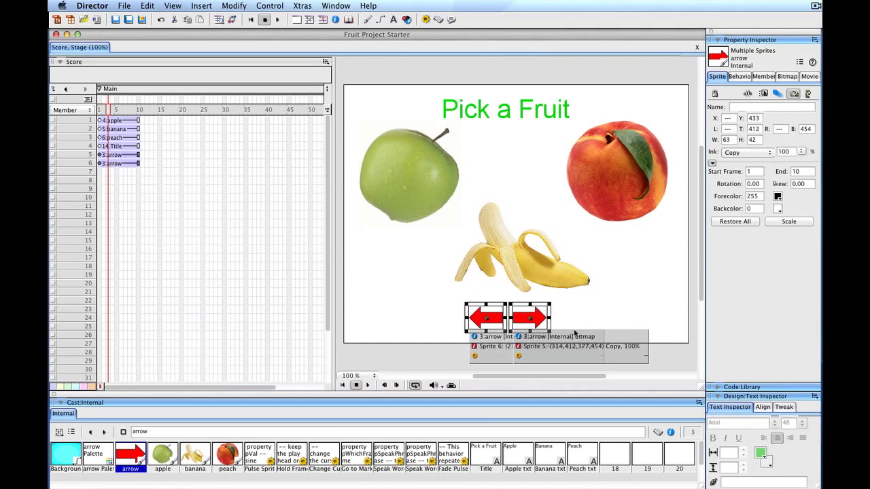
{"action": "key", "text": "Down"}
{"action": "key", "text": "Down"}
{"action": "key", "text": "Down"}
{"action": "key", "text": "Down"}
{"action": "key", "text": "Down"}
{"action": "key", "text": "Down"}
{"action": "key", "text": "Down"}
{"action": "key", "text": "Down"}
{"action": "key", "text": "Down"}
{"action": "key", "text": "Down"}
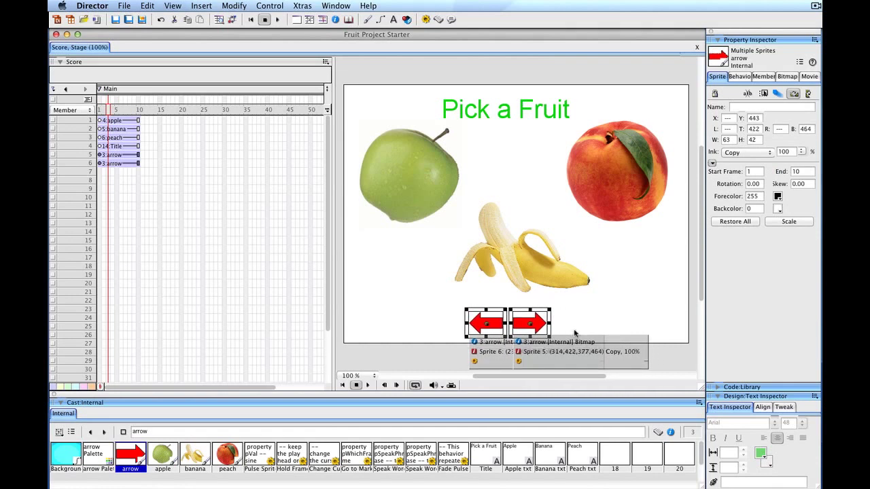
{"action": "left_click", "coordinate": [603, 310]}
- Move the Pick a Fruit title slightly right and up to about X 189, Y 13, and select the apple
{"action": "left_click_drag", "start_coordinate": [479, 112], "coordinate": [493, 110]}
{"action": "left_click", "coordinate": [392, 234]}
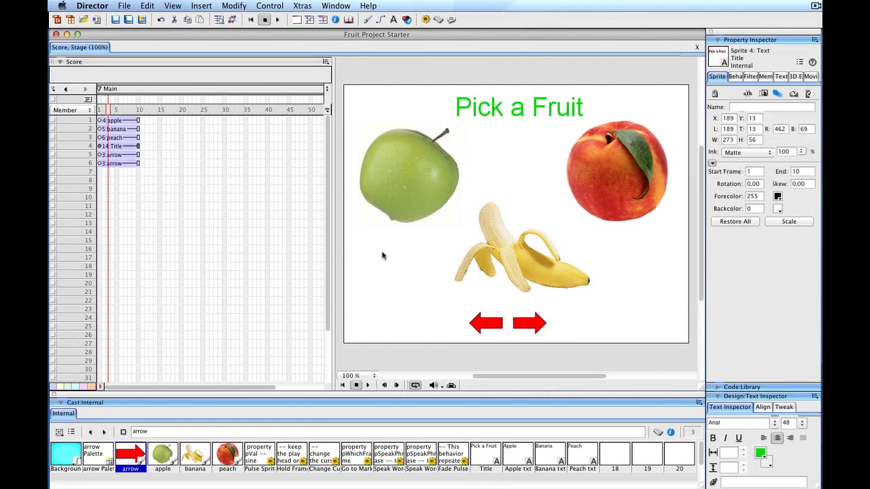
{"action": "left_click", "coordinate": [395, 166]}
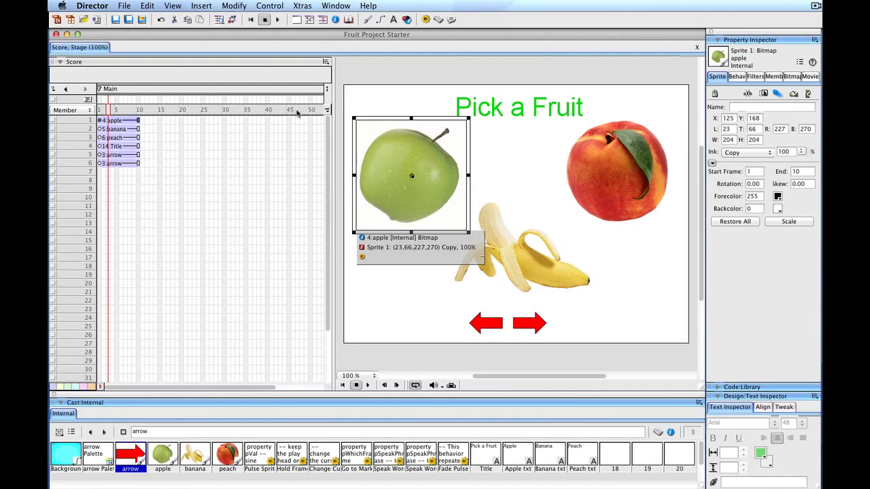
- Save the movie under the new name Fruit Project 1a on the Desktop
{"action": "left_click", "coordinate": [126, 5]}
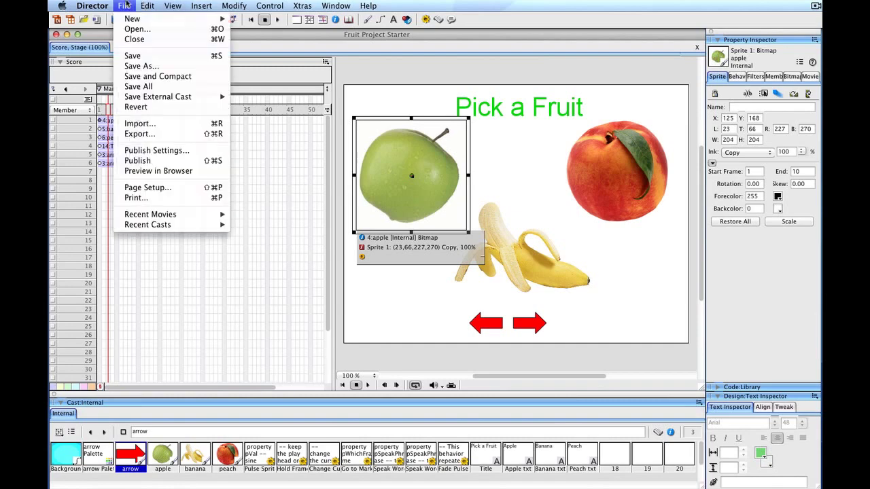
{"action": "left_click", "coordinate": [139, 67]}
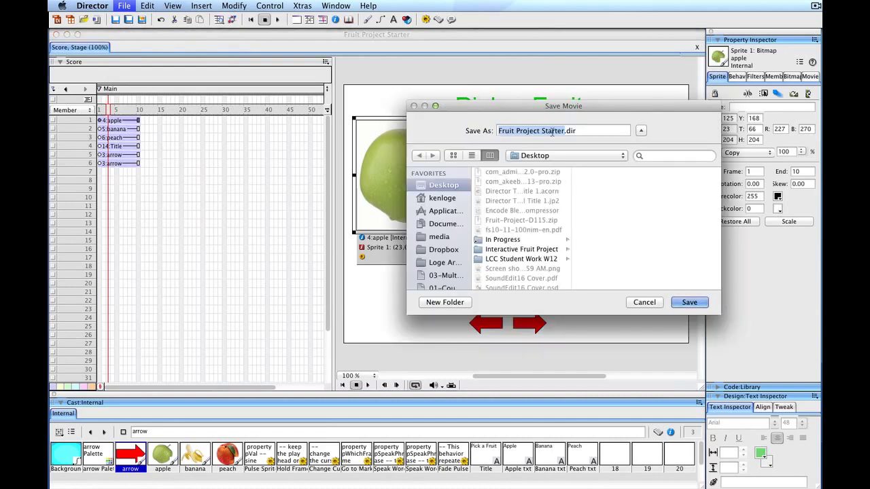
{"action": "left_click_drag", "start_coordinate": [542, 131], "coordinate": [552, 132]}
{"action": "type", "text": "1a"}
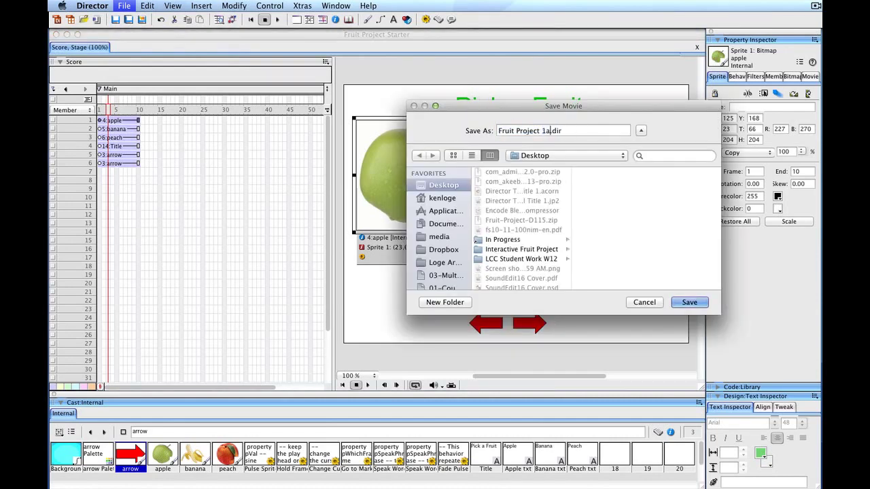
{"action": "left_click", "coordinate": [684, 302]}
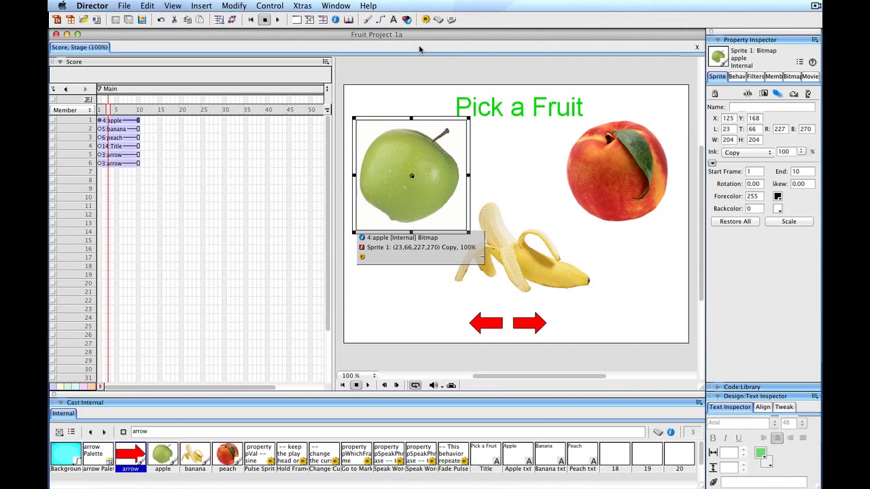
{"action": "left_click", "coordinate": [394, 93]}
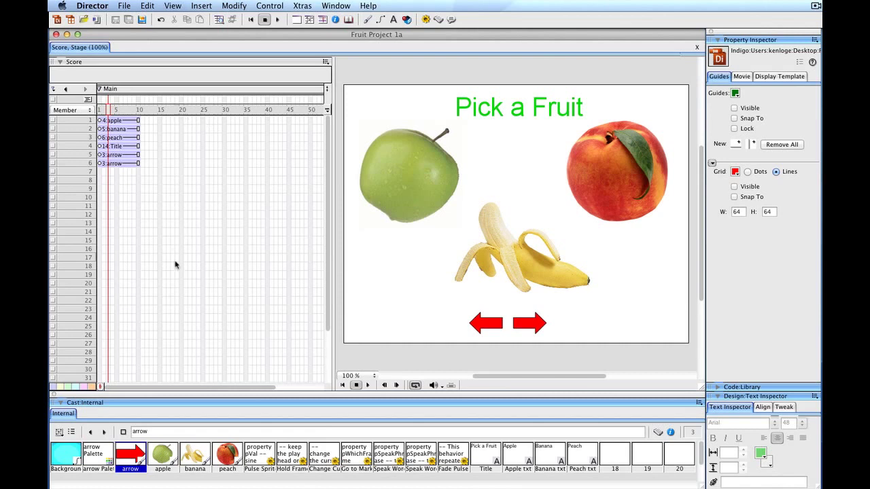
- Add a score marker named Apple at frame 14 and move the playhead to that frame
{"action": "left_click", "coordinate": [155, 86]}
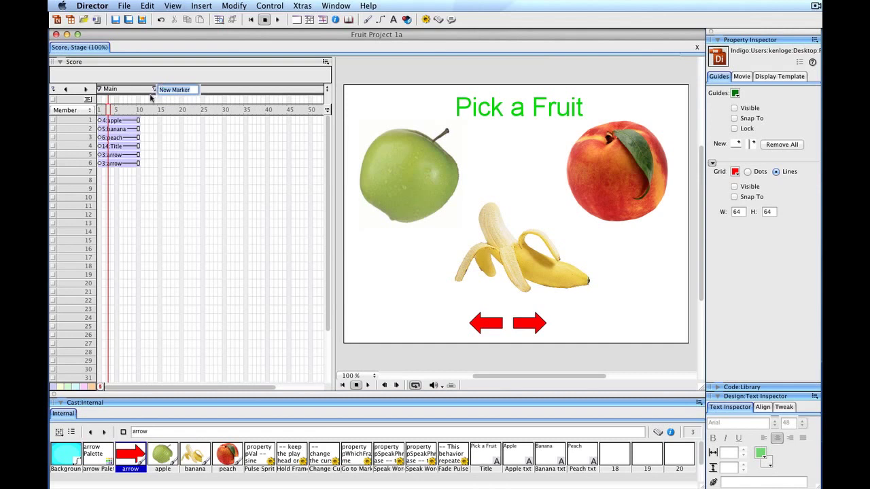
{"action": "type", "text": "Apple"}
{"action": "left_click", "coordinate": [161, 110]}
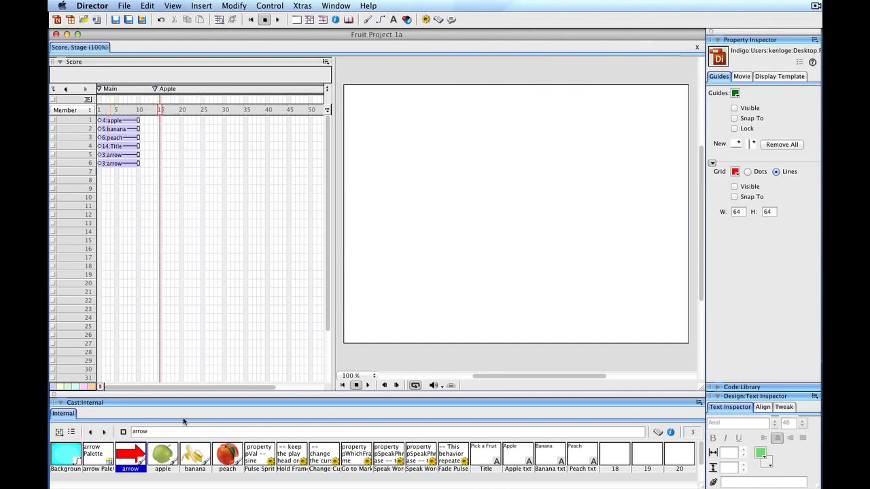
{"action": "left_click", "coordinate": [155, 107]}
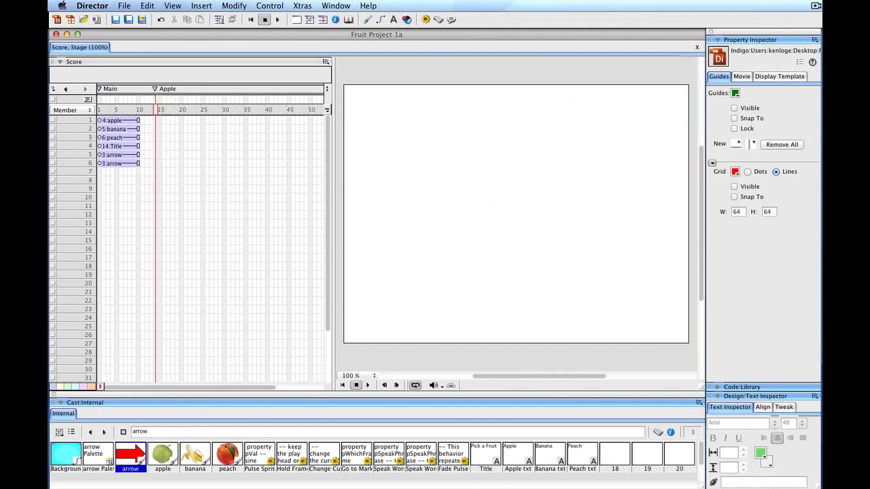
- Place the apple image on the stage at frame 14, scale it to about 325 × 324 pixels and reposition it near the centre
{"action": "left_click_drag", "start_coordinate": [157, 455], "coordinate": [517, 212]}
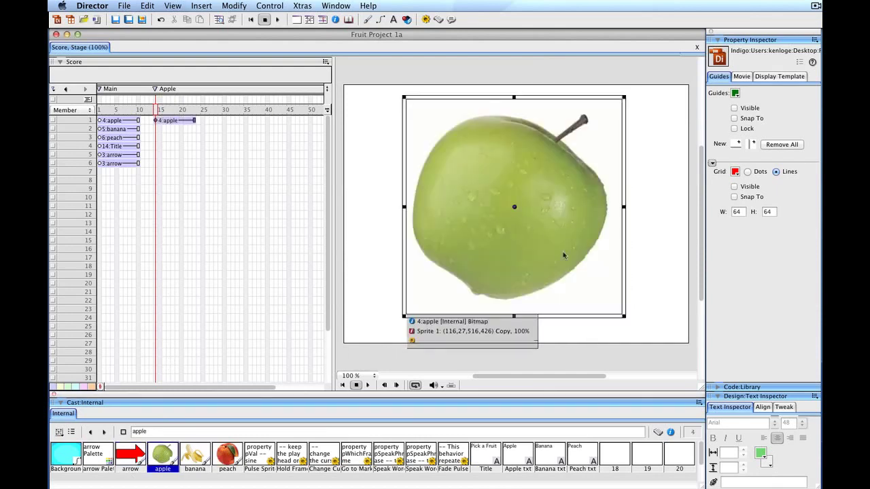
{"action": "left_click_drag", "start_coordinate": [624, 315], "coordinate": [583, 275]}
{"action": "left_click_drag", "start_coordinate": [523, 223], "coordinate": [537, 233]}
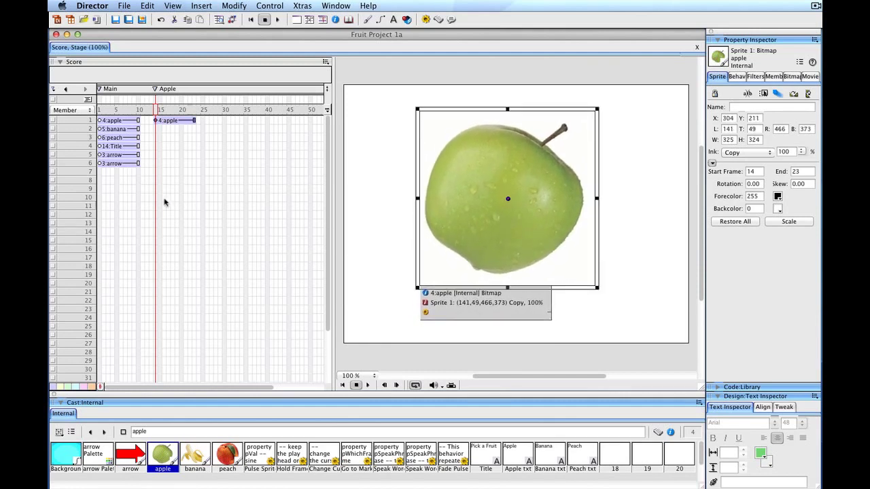
- Color both Main arrow sprites green in the score and copy them into channels 2 and 3 at frame 14 in the Apple section
{"action": "left_click", "coordinate": [129, 155]}
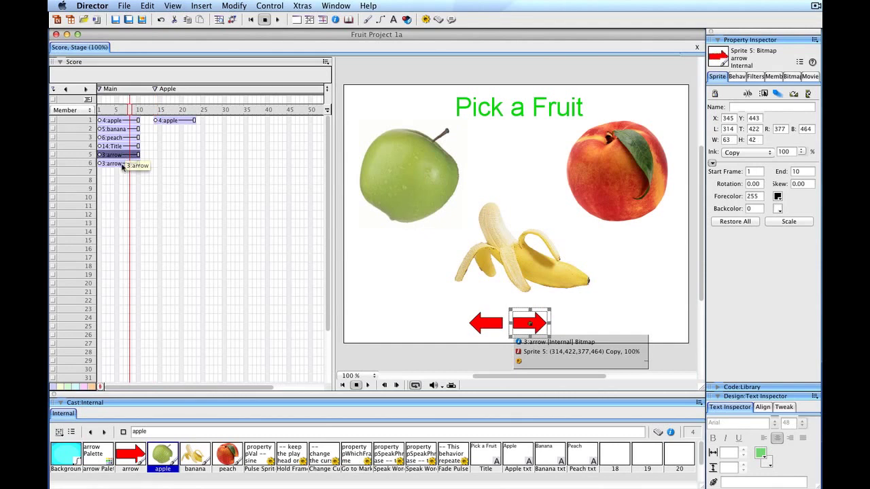
{"action": "left_click", "coordinate": [123, 165], "text": "shift"}
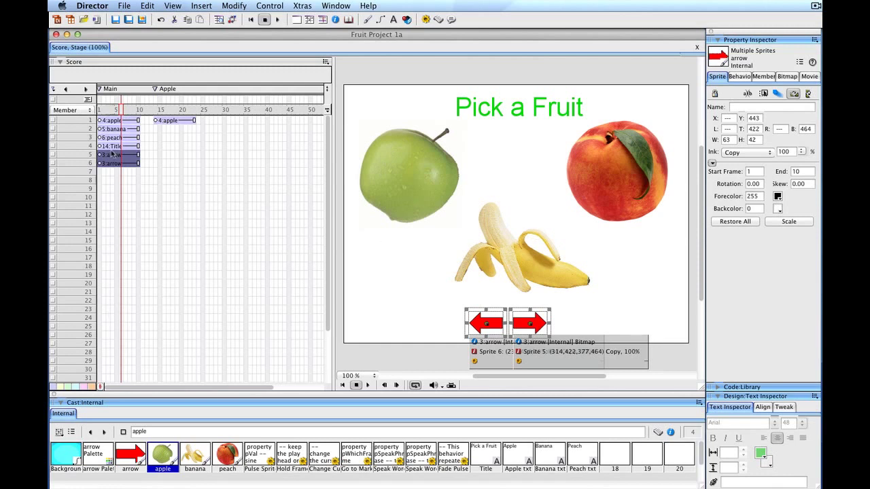
{"action": "left_click", "coordinate": [68, 387]}
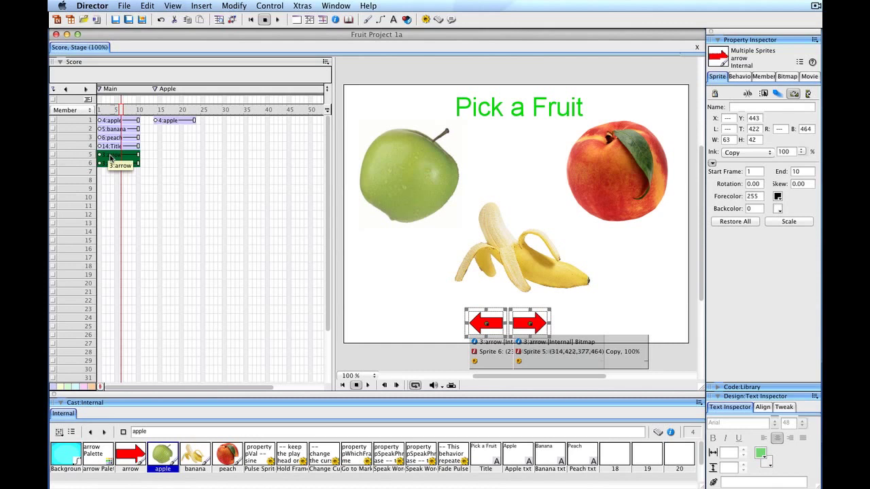
{"action": "left_click_drag", "start_coordinate": [111, 158], "coordinate": [168, 131]}
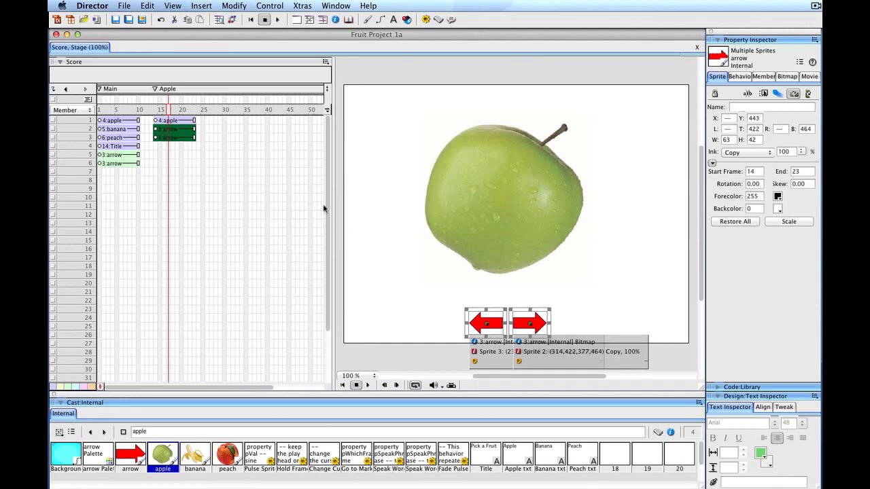
- Place the Apple txt title at the top of the Apple screen, and reposition the apple below it at about X 318, Y 245
{"action": "mouse_move", "coordinate": [170, 110]}
{"action": "left_mouse_down"}
{"action": "mouse_move", "coordinate": [117, 105]}
{"action": "mouse_move", "coordinate": [191, 105]}
{"action": "mouse_move", "coordinate": [149, 105]}
{"action": "mouse_move", "coordinate": [160, 106]}
{"action": "left_mouse_up"}
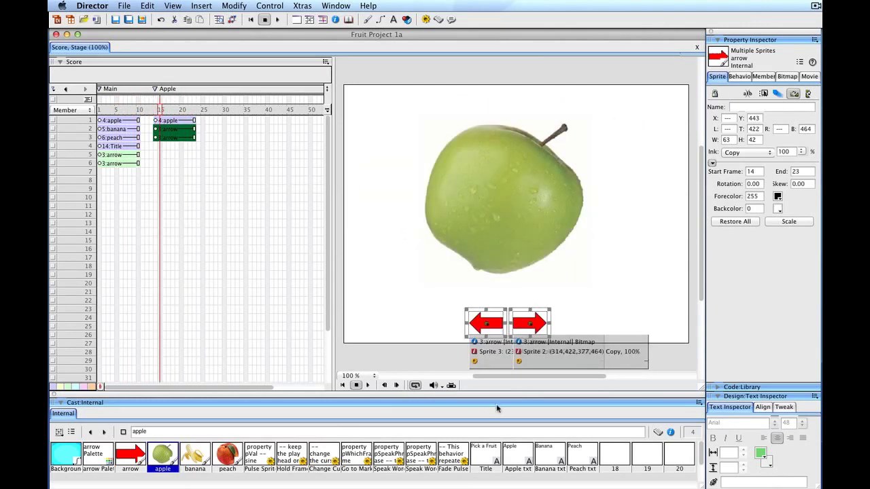
{"action": "left_click_drag", "start_coordinate": [517, 359], "coordinate": [464, 100]}
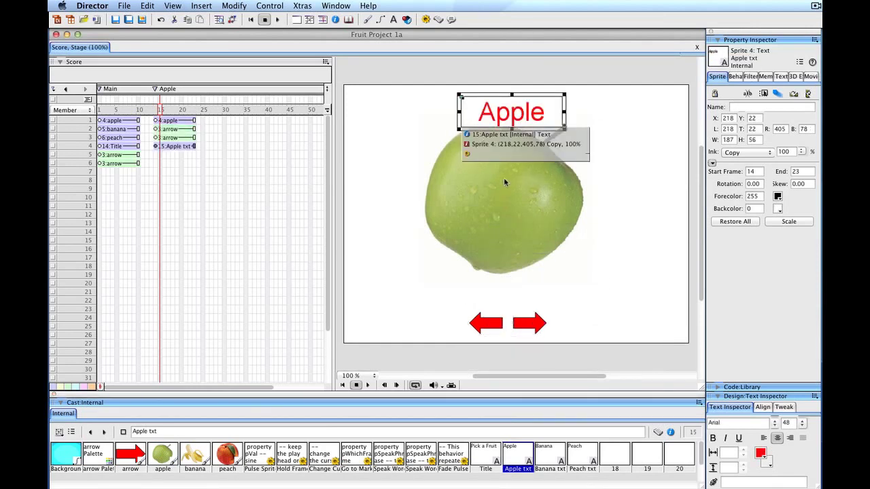
{"action": "left_click", "coordinate": [514, 232]}
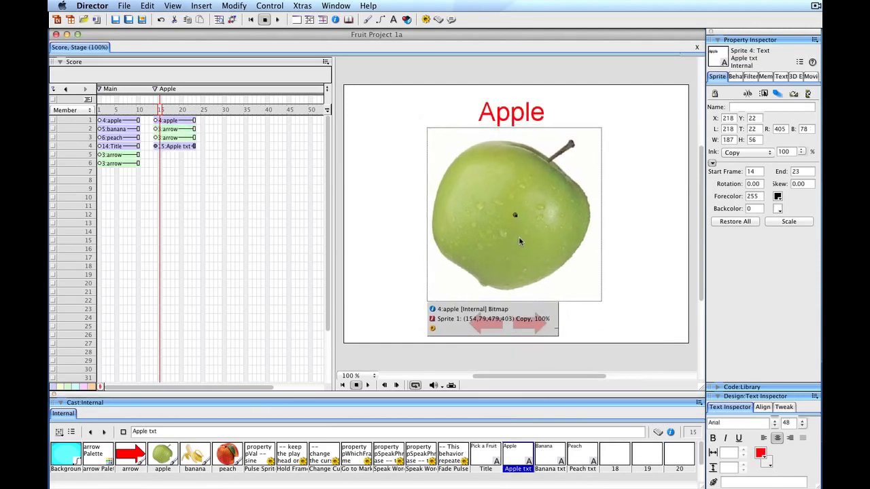
{"action": "left_click", "coordinate": [520, 241]}
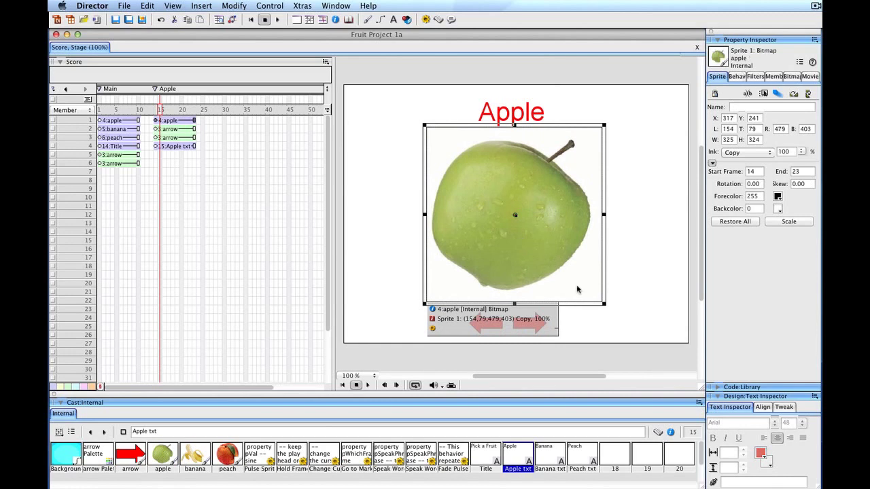
{"action": "left_click", "coordinate": [507, 117]}
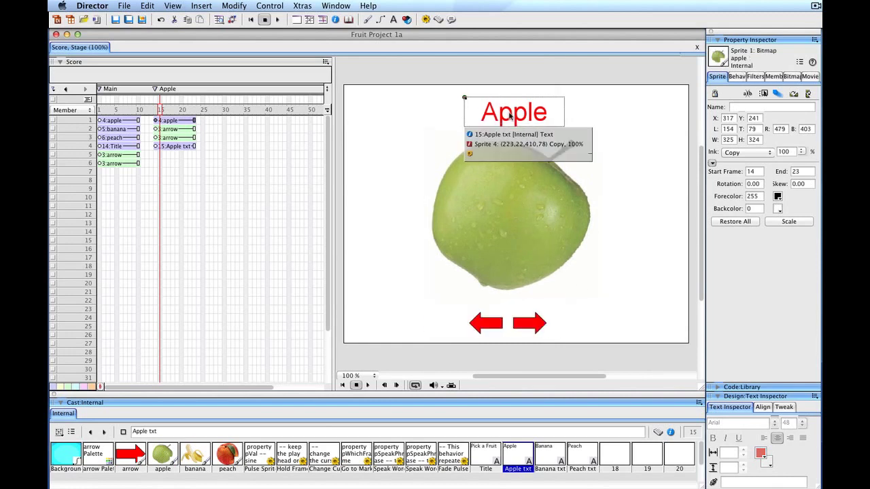
{"action": "left_click", "coordinate": [513, 203]}
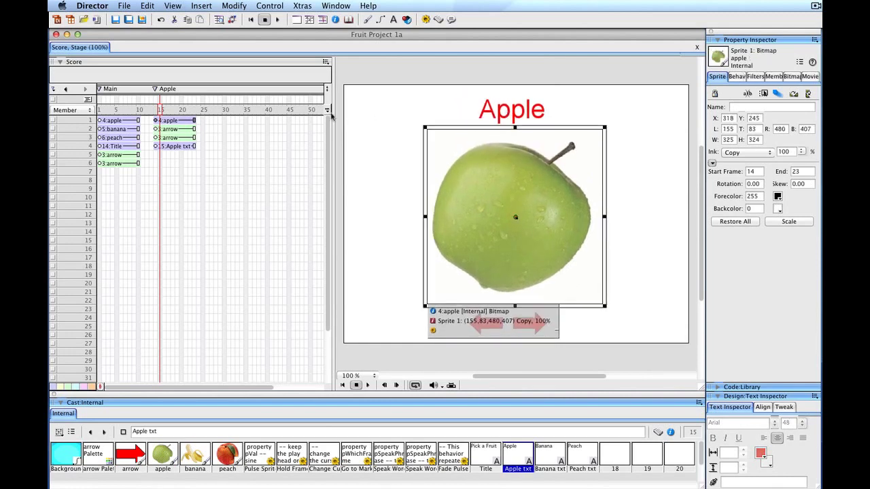
- Add a new score marker at frame 27, after the Apple section
{"action": "left_click", "coordinate": [211, 109]}
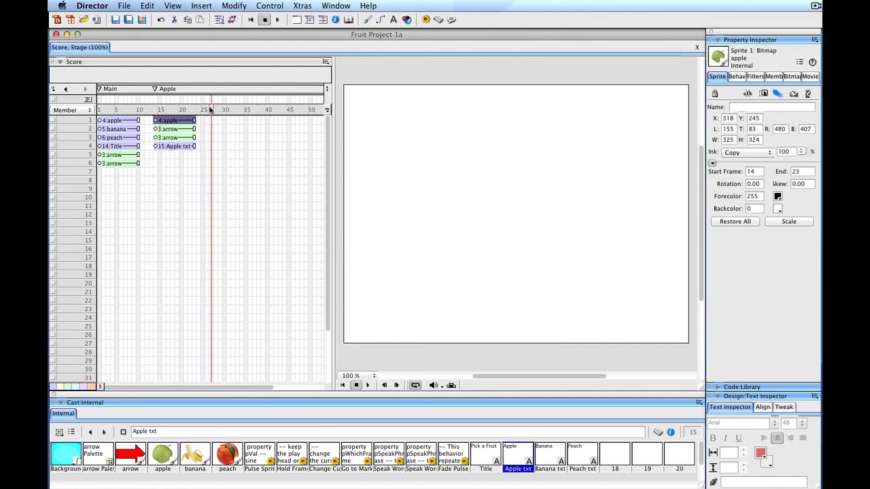
{"action": "left_click", "coordinate": [211, 92]}
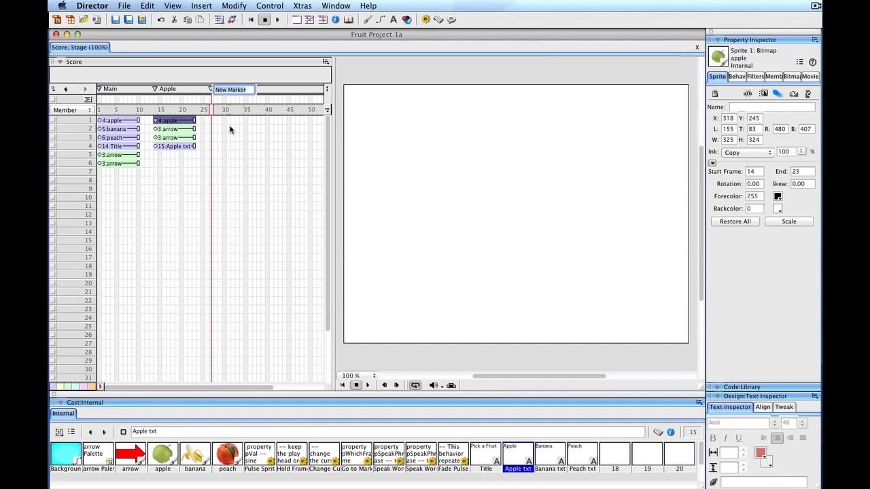